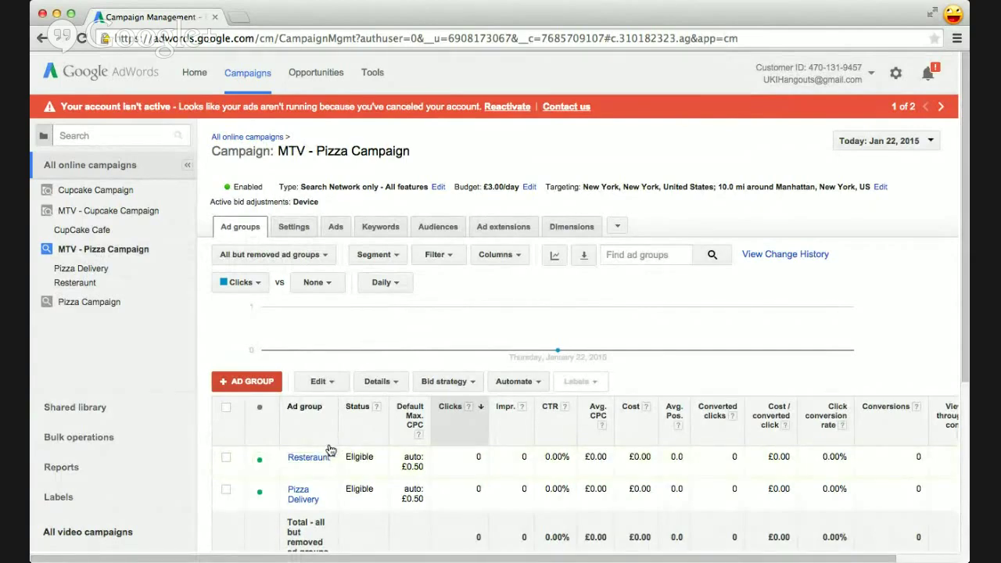
Show the Resteraunt ad group's ads to view the single Luigi's Pizza text ad
{"action": "left_click", "coordinate": [309, 458]}
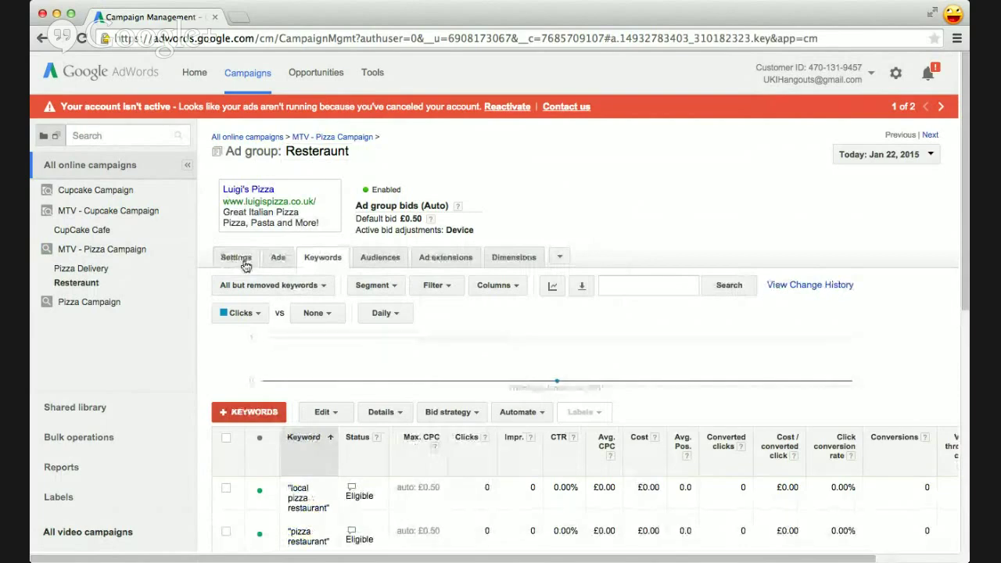
{"action": "left_click", "coordinate": [278, 258]}
{"action": "scroll", "coordinate": [291, 268], "scroll_direction": "down", "scroll_amount": 3}
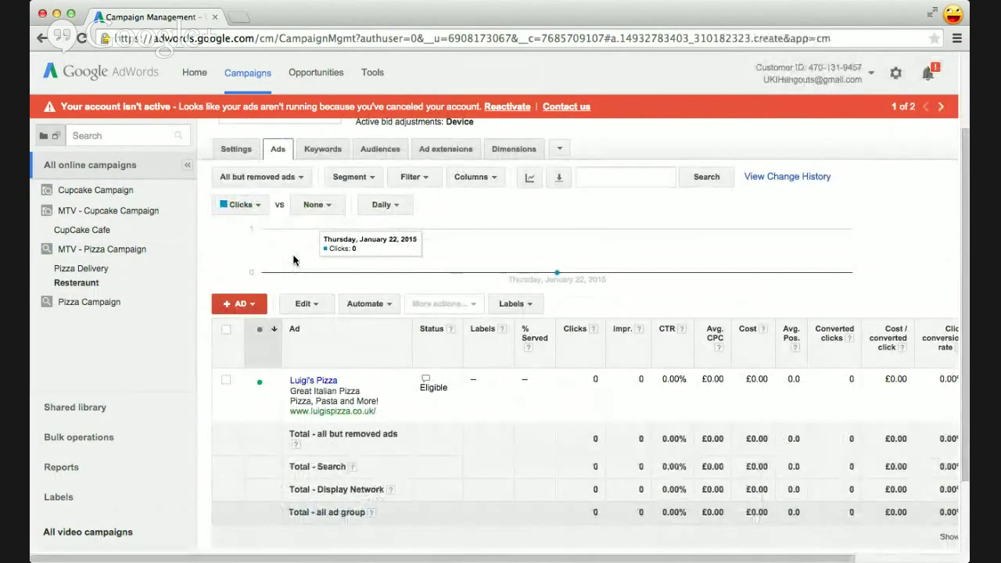
{"action": "scroll", "coordinate": [293, 261], "scroll_direction": "up", "scroll_amount": 3}
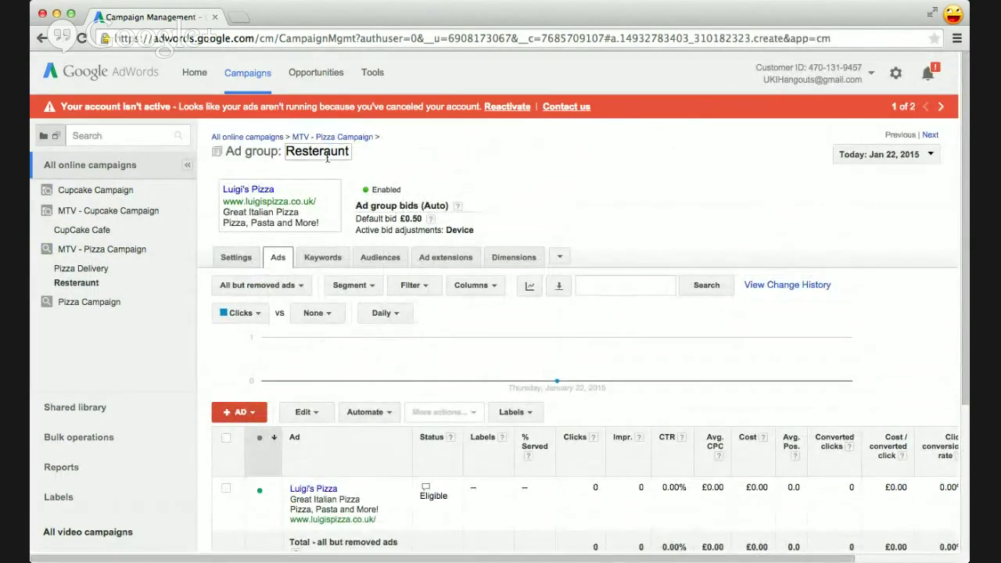
{"action": "scroll", "coordinate": [321, 259], "scroll_direction": "down", "scroll_amount": 3}
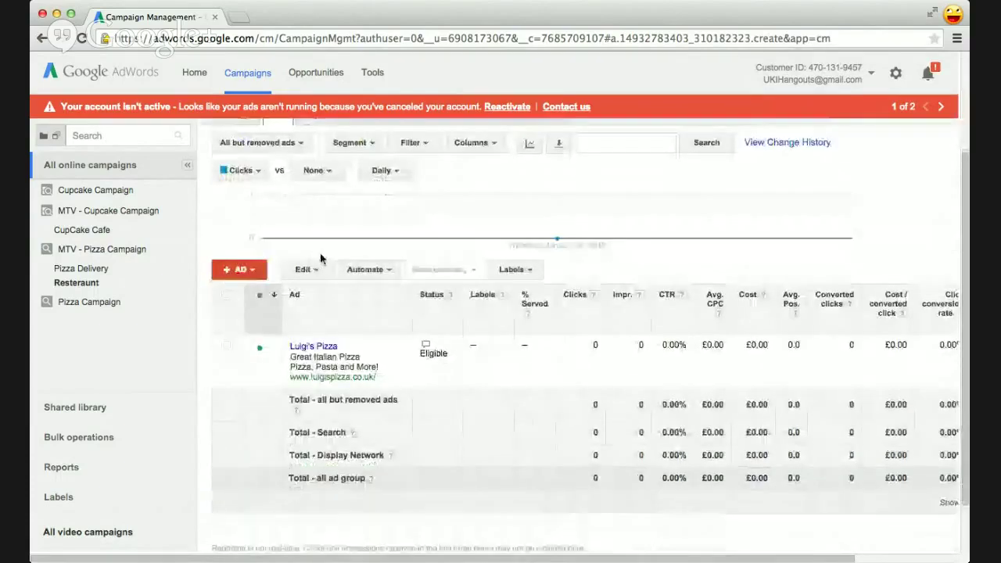
{"action": "scroll", "coordinate": [321, 258], "scroll_direction": "down", "scroll_amount": 1}
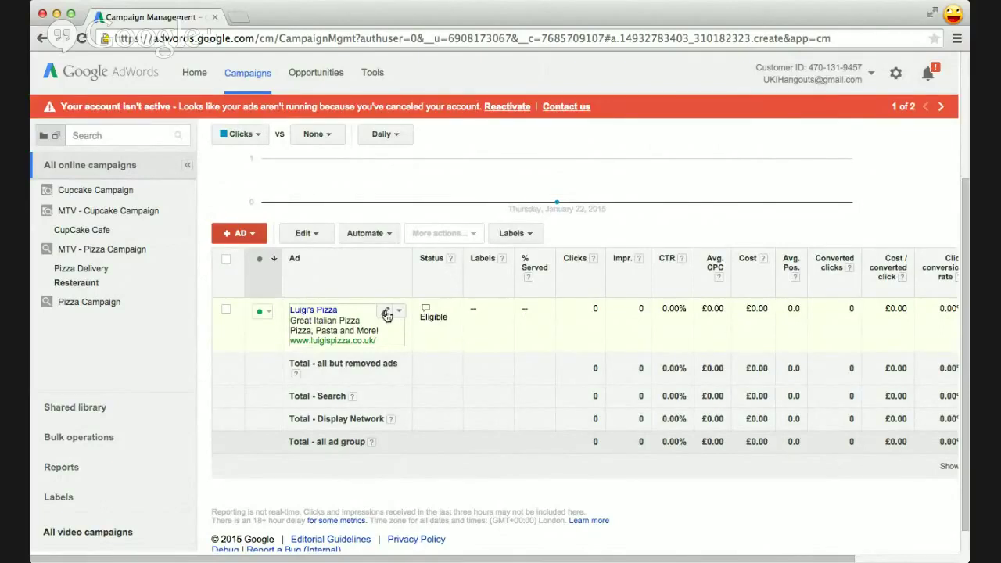
{"action": "left_click", "coordinate": [386, 314]}
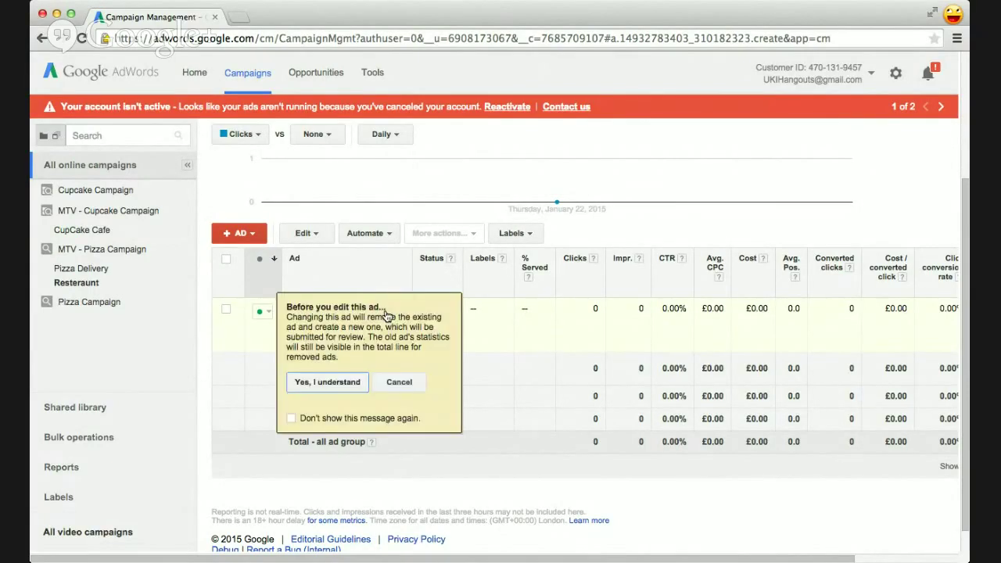
{"action": "left_click", "coordinate": [344, 385]}
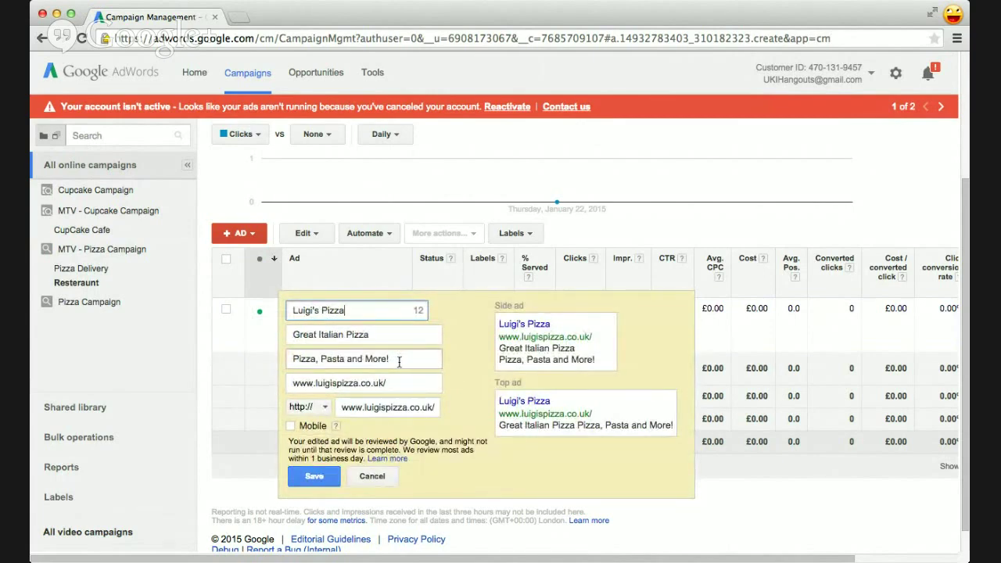
{"action": "left_click", "coordinate": [368, 476]}
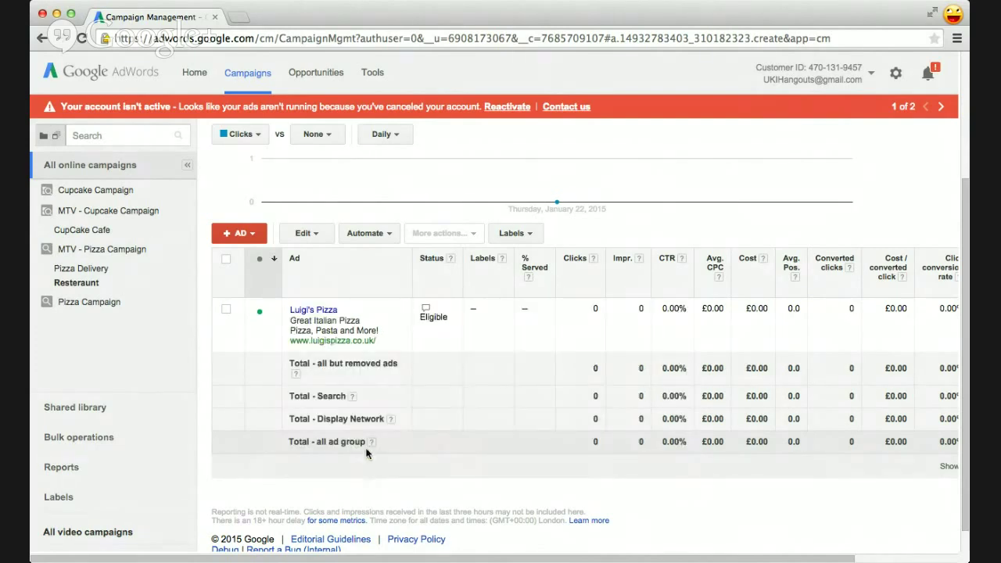
{"action": "scroll", "coordinate": [366, 454], "scroll_direction": "up", "scroll_amount": 2}
{"action": "scroll", "coordinate": [352, 368], "scroll_direction": "up", "scroll_amount": 1}
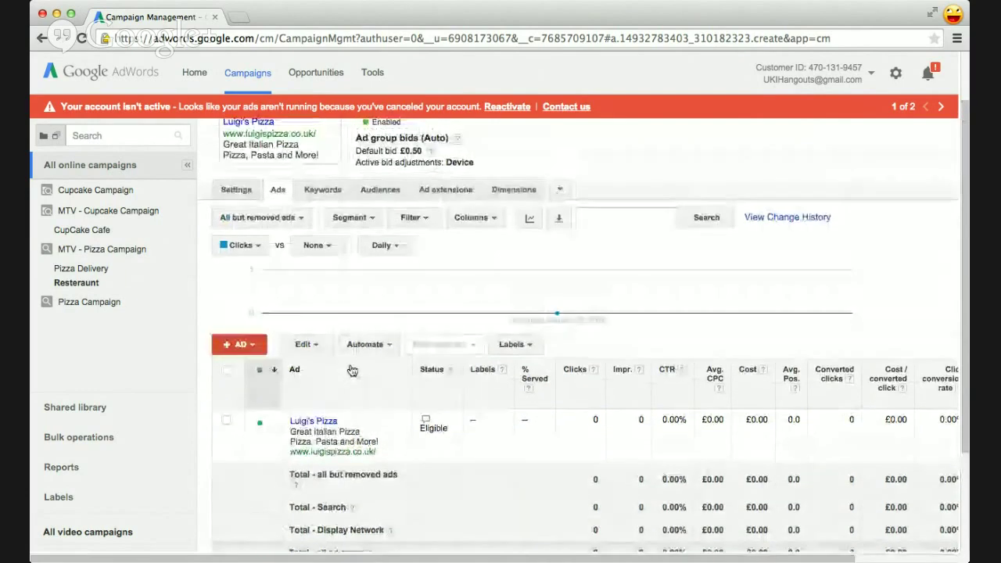
Correct the keyword 'pizza resteraunt' to 'pizza restaurant' and save it
{"action": "left_click", "coordinate": [322, 204]}
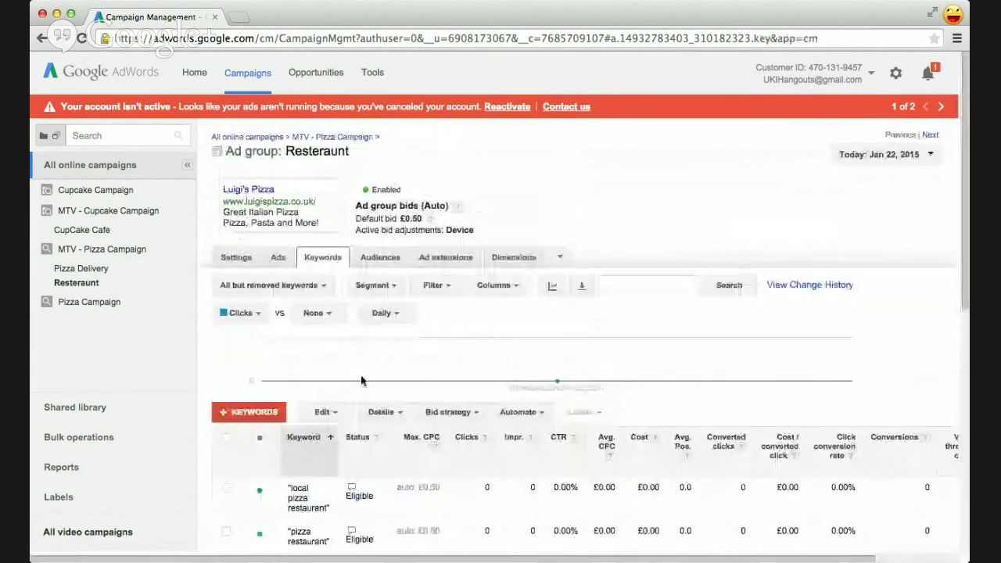
{"action": "scroll", "coordinate": [362, 381], "scroll_direction": "down", "scroll_amount": 3}
{"action": "scroll", "coordinate": [362, 381], "scroll_direction": "down", "scroll_amount": 3}
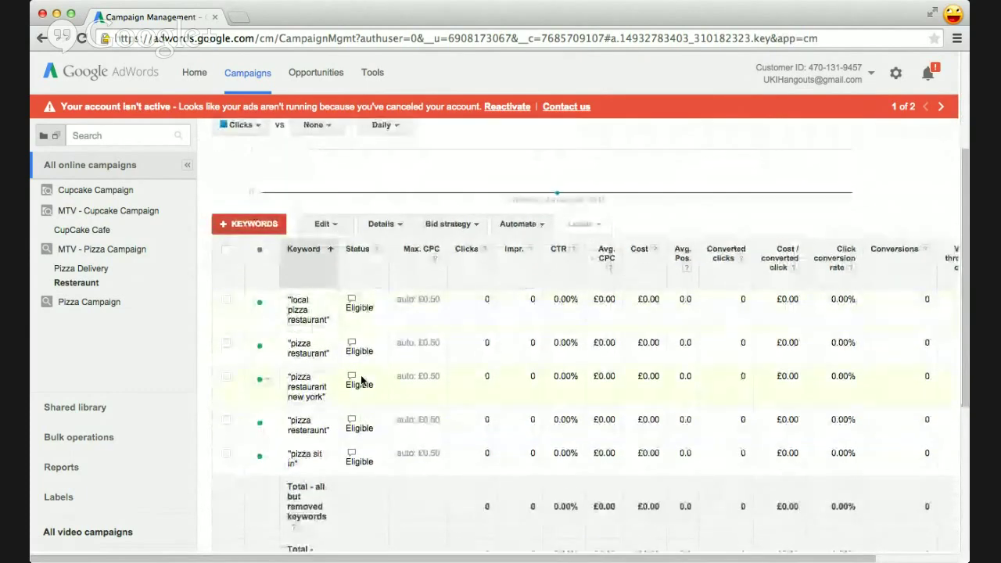
{"action": "left_click", "coordinate": [311, 431]}
{"action": "left_click", "coordinate": [324, 492]}
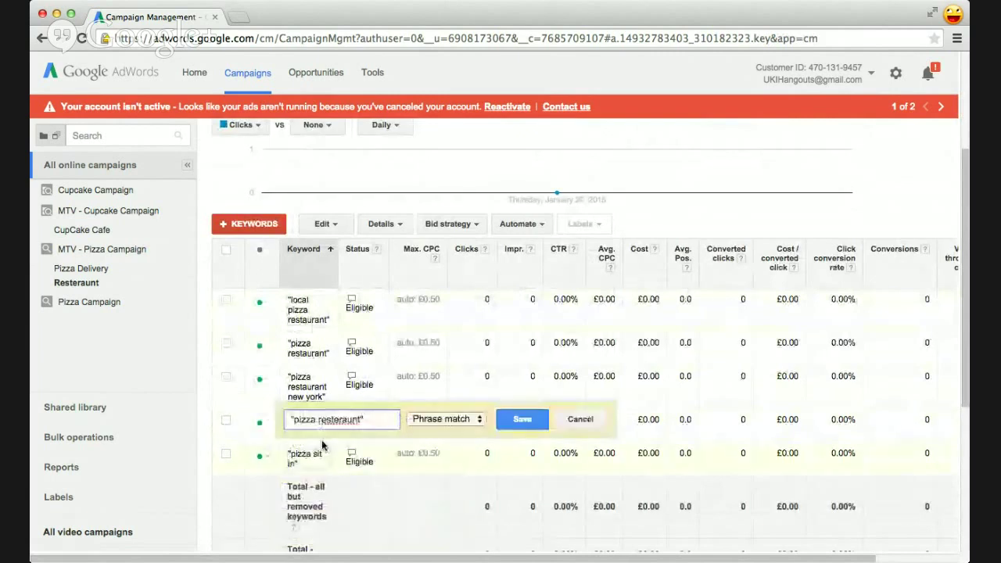
{"action": "left_click", "coordinate": [344, 420]}
{"action": "key", "text": "BackSpace"}
{"action": "key", "text": "BackSpace"}
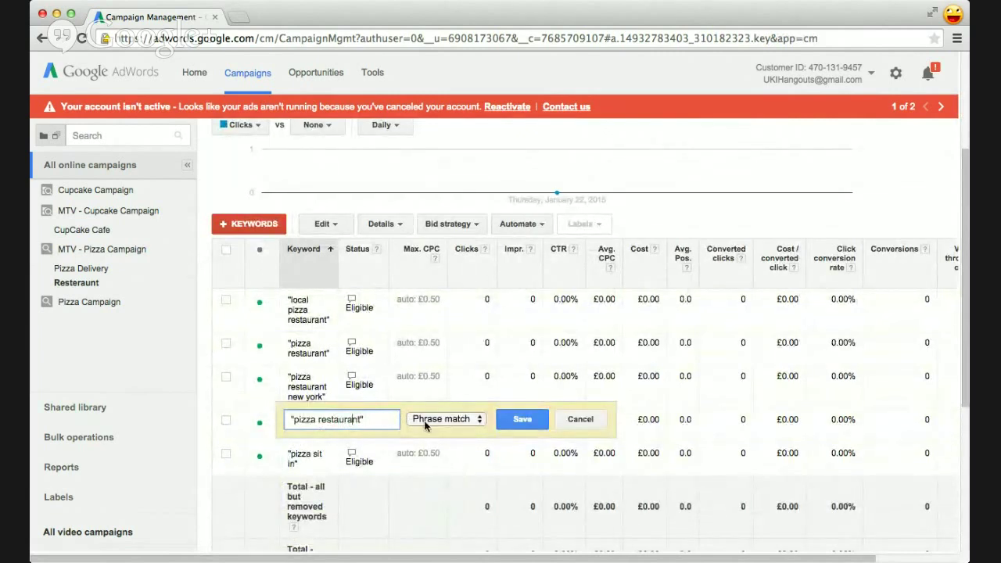
{"action": "left_click", "coordinate": [522, 419]}
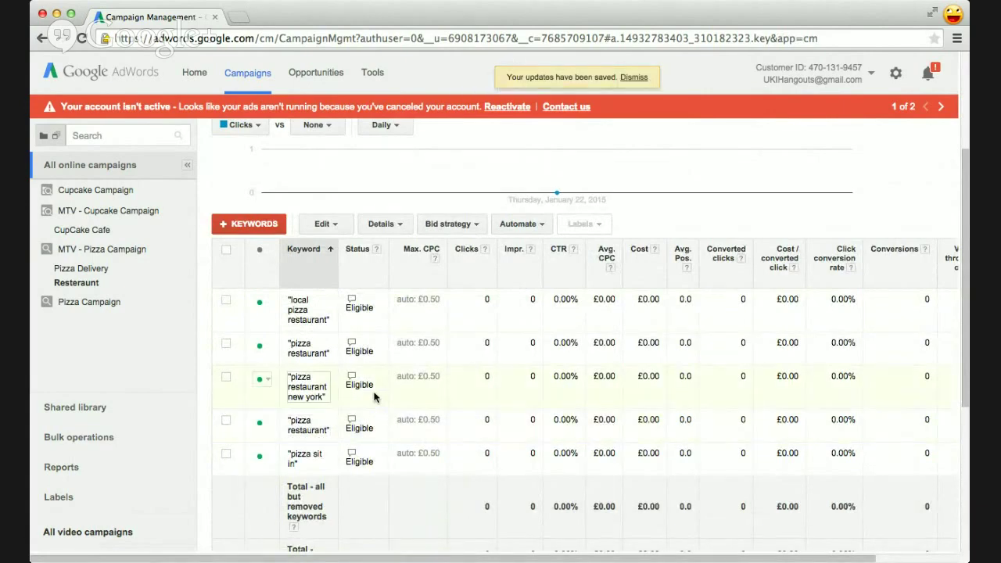
Review the ad group's five eligible keywords to confirm the corrected spelling
{"action": "scroll", "coordinate": [374, 397], "scroll_direction": "down", "scroll_amount": 2}
{"action": "scroll", "coordinate": [374, 398], "scroll_direction": "up", "scroll_amount": 1}
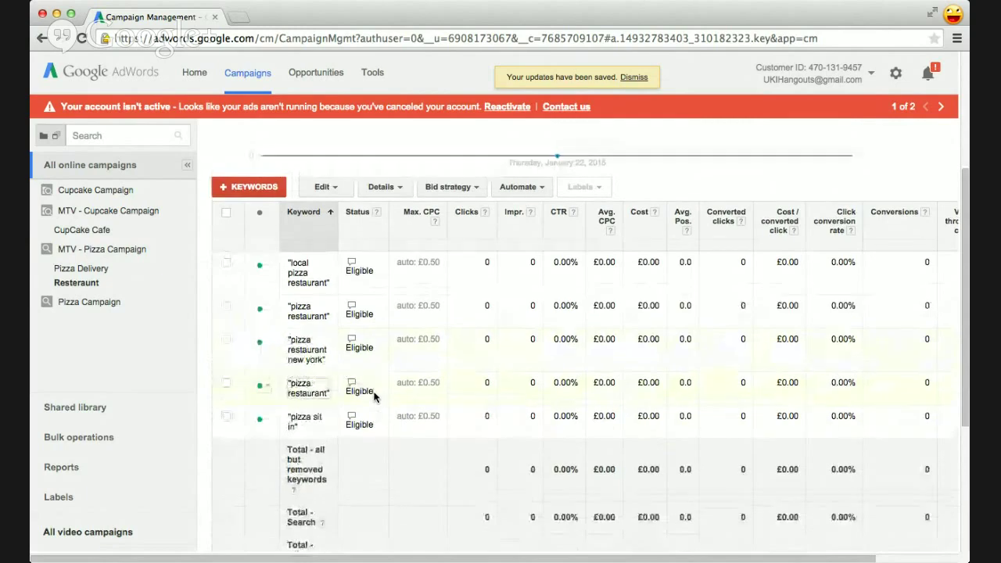
{"action": "scroll", "coordinate": [374, 398], "scroll_direction": "up", "scroll_amount": 1}
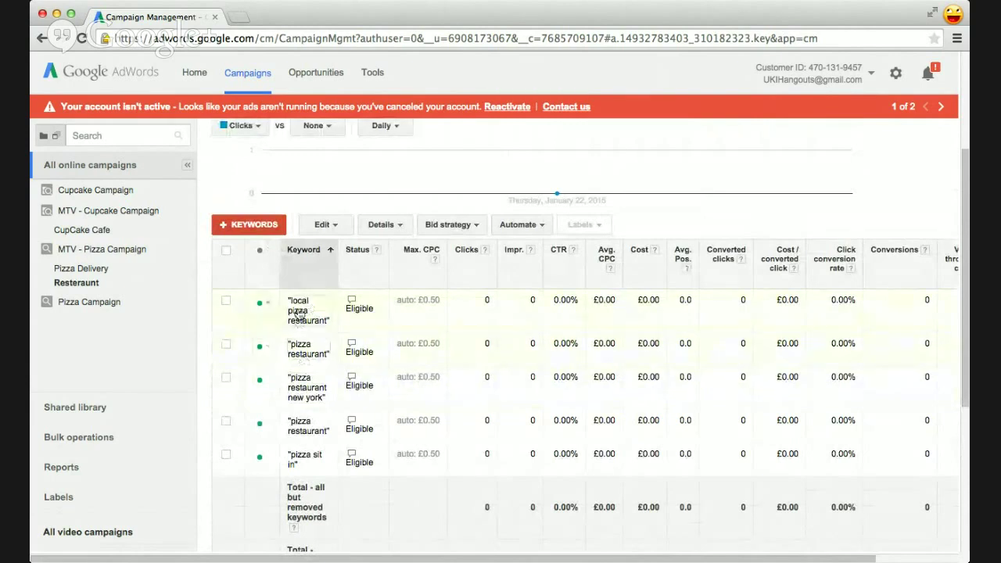
{"action": "scroll", "coordinate": [298, 309], "scroll_direction": "up", "scroll_amount": 2}
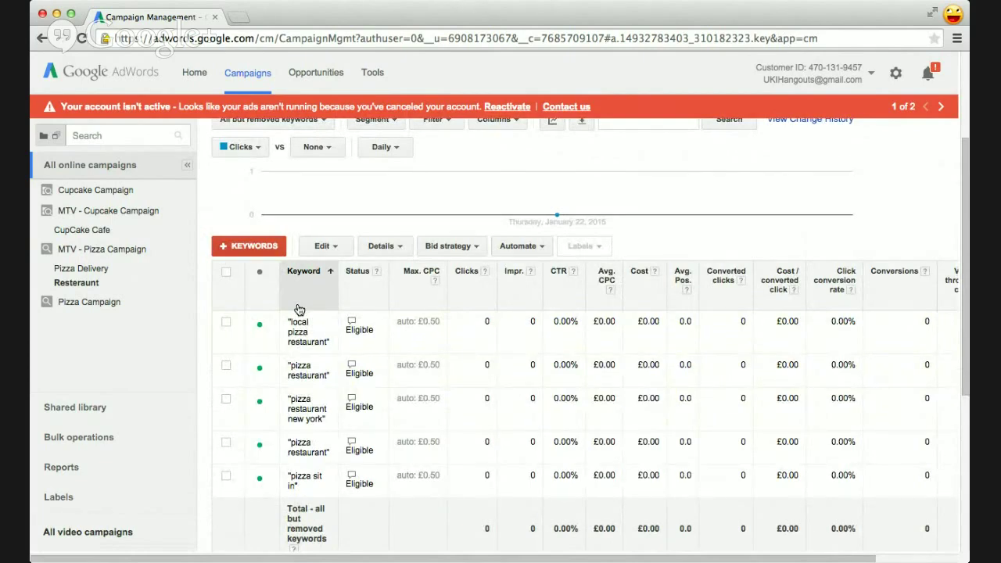
{"action": "scroll", "coordinate": [298, 309], "scroll_direction": "up", "scroll_amount": 1}
{"action": "scroll", "coordinate": [298, 310], "scroll_direction": "up", "scroll_amount": 1}
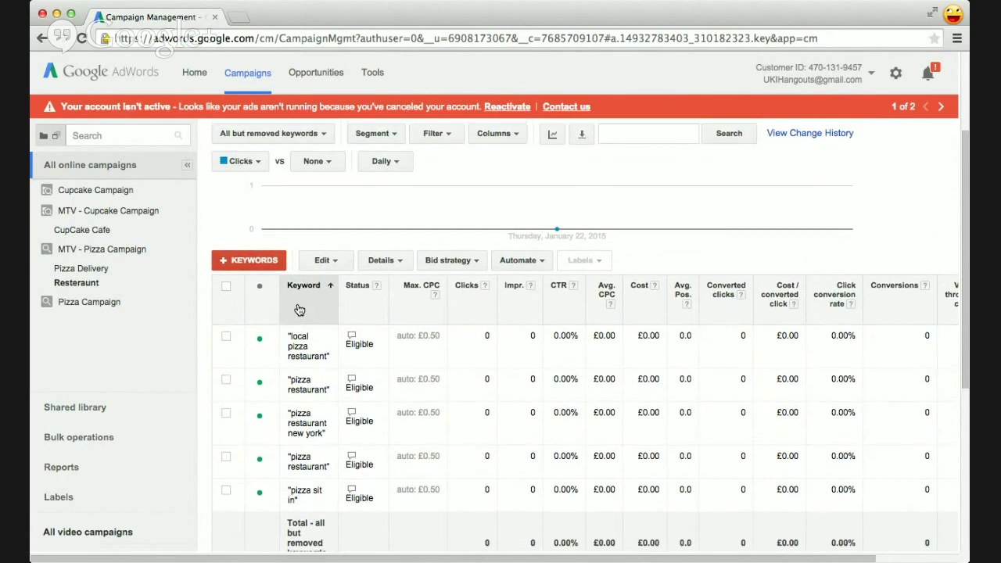
{"action": "scroll", "coordinate": [298, 310], "scroll_direction": "right", "scroll_amount": 1}
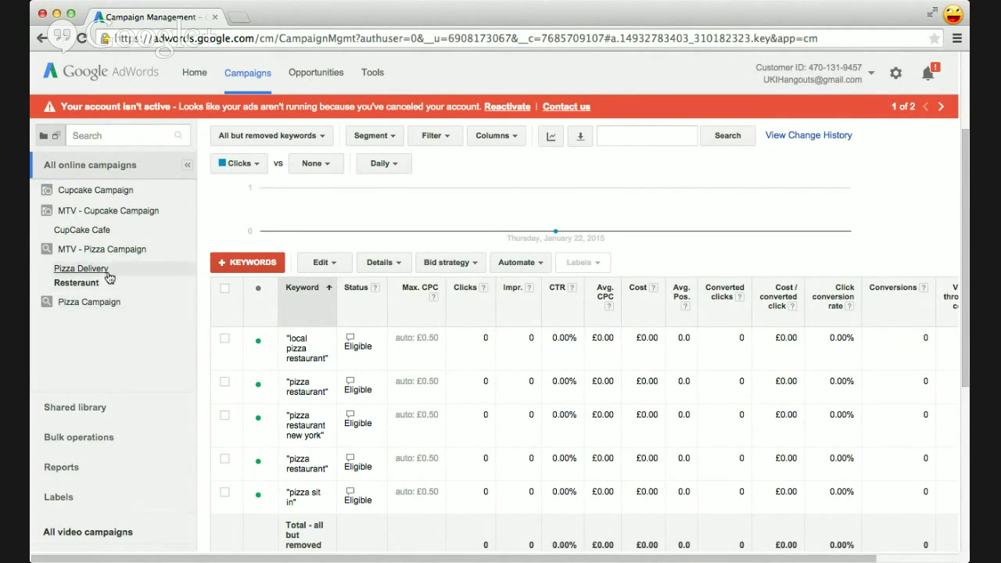
{"action": "scroll", "coordinate": [271, 368], "scroll_direction": "up", "scroll_amount": 1}
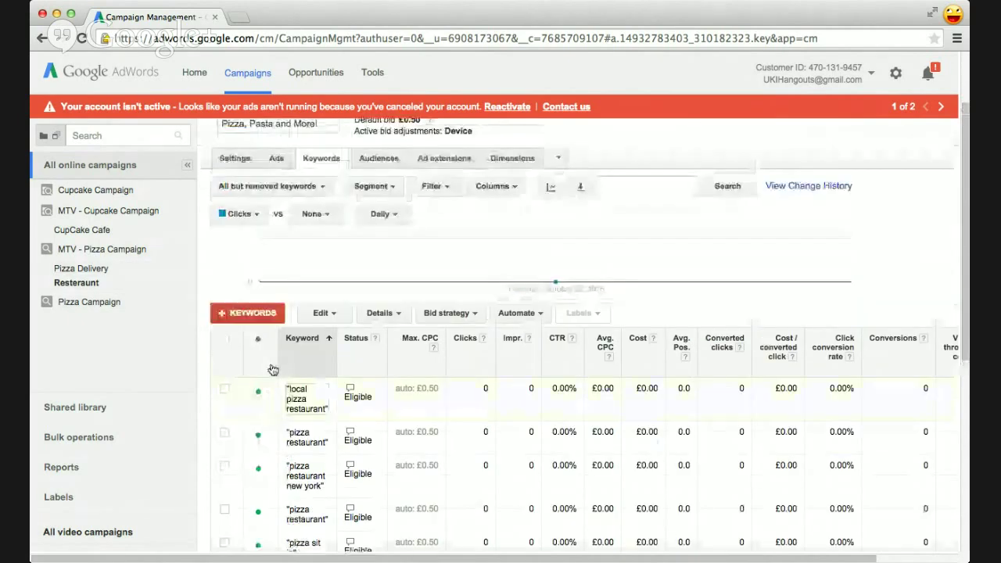
{"action": "scroll", "coordinate": [272, 370], "scroll_direction": "down", "scroll_amount": 5}
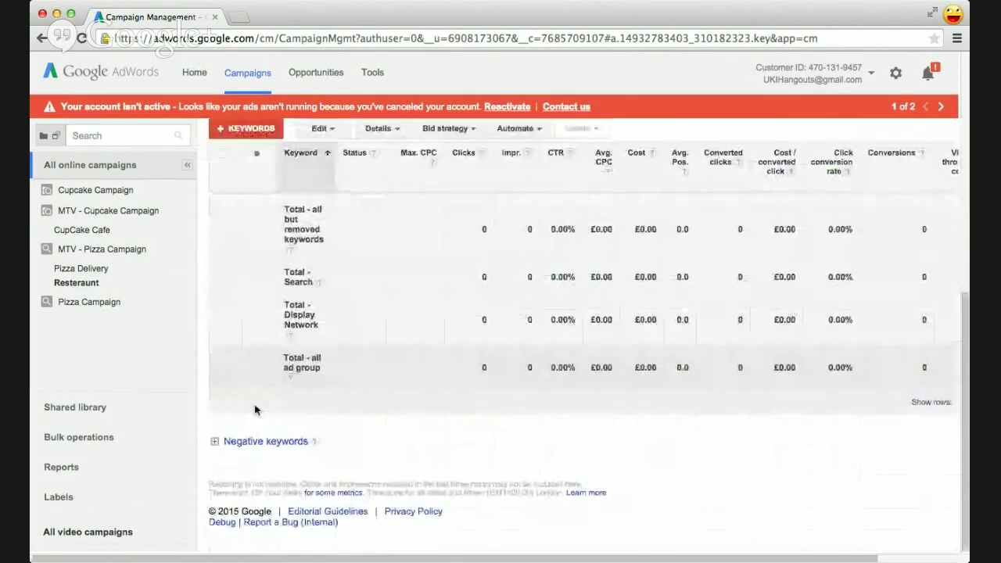
Add 'free' and 'cheap' as campaign-level negative keywords and save them
{"action": "left_click", "coordinate": [285, 445]}
{"action": "scroll", "coordinate": [284, 445], "scroll_direction": "down", "scroll_amount": 3}
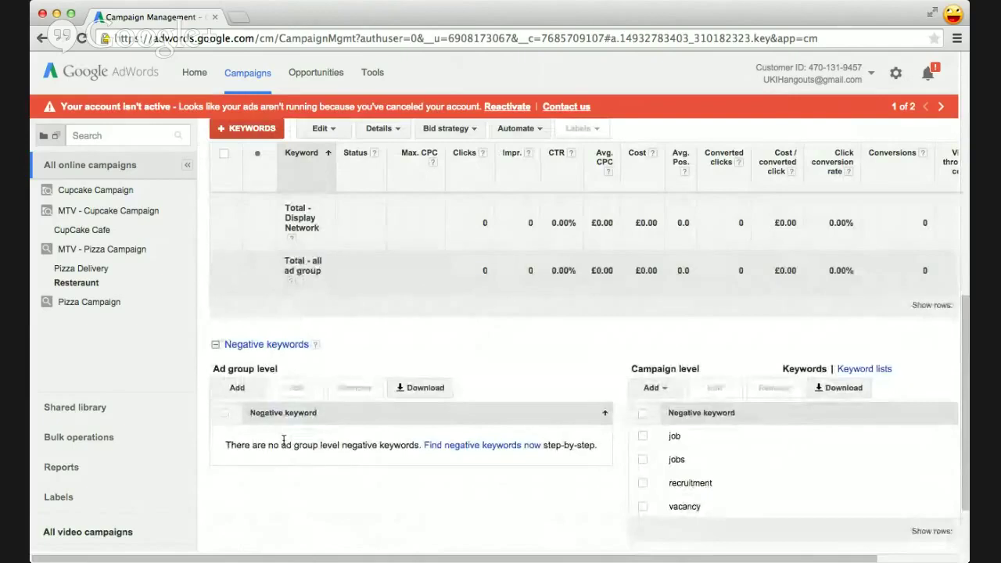
{"action": "scroll", "coordinate": [530, 454], "scroll_direction": "down", "scroll_amount": 2}
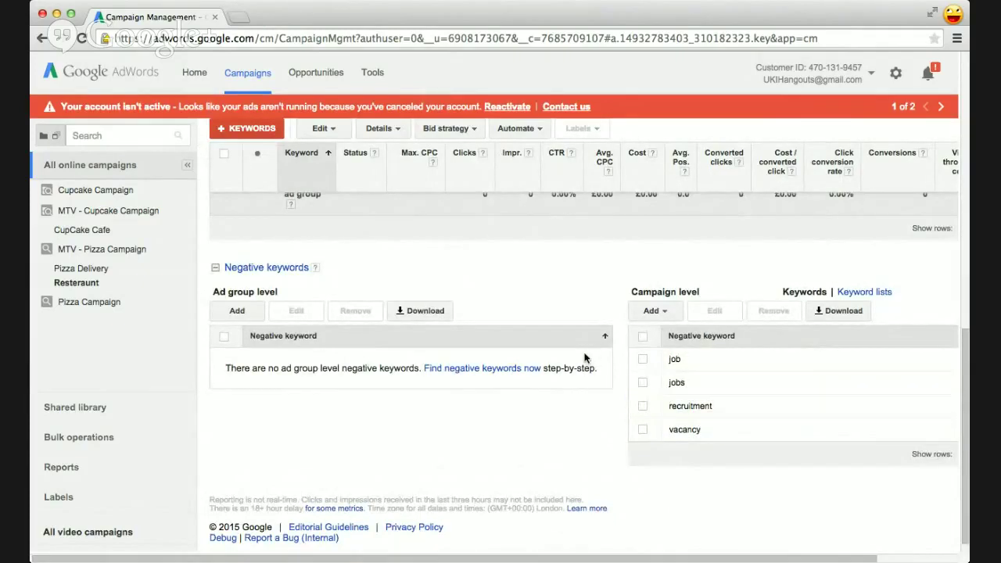
{"action": "left_click", "coordinate": [657, 331]}
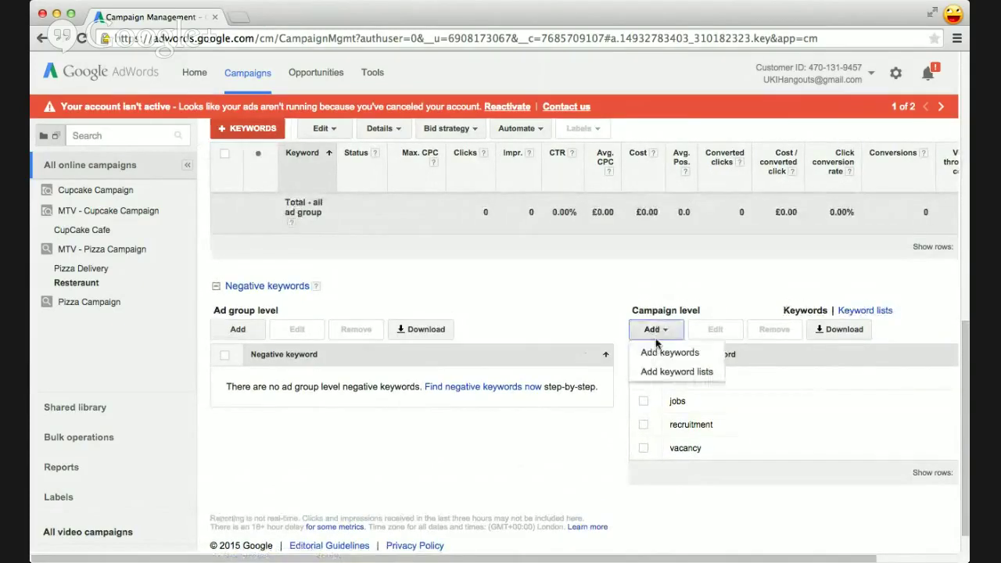
{"action": "left_click", "coordinate": [665, 353]}
{"action": "left_click", "coordinate": [680, 221]}
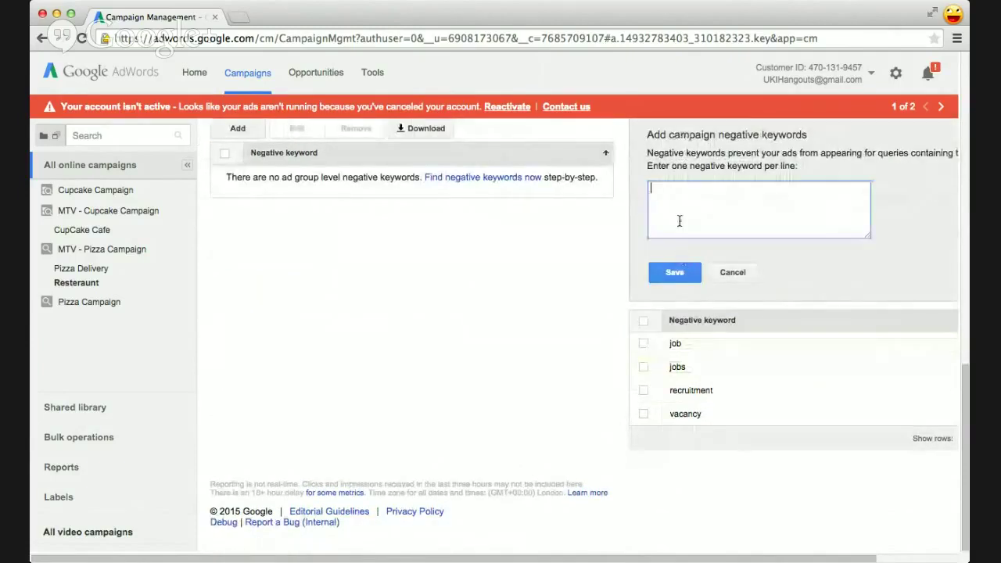
{"action": "type", "text": "free"}
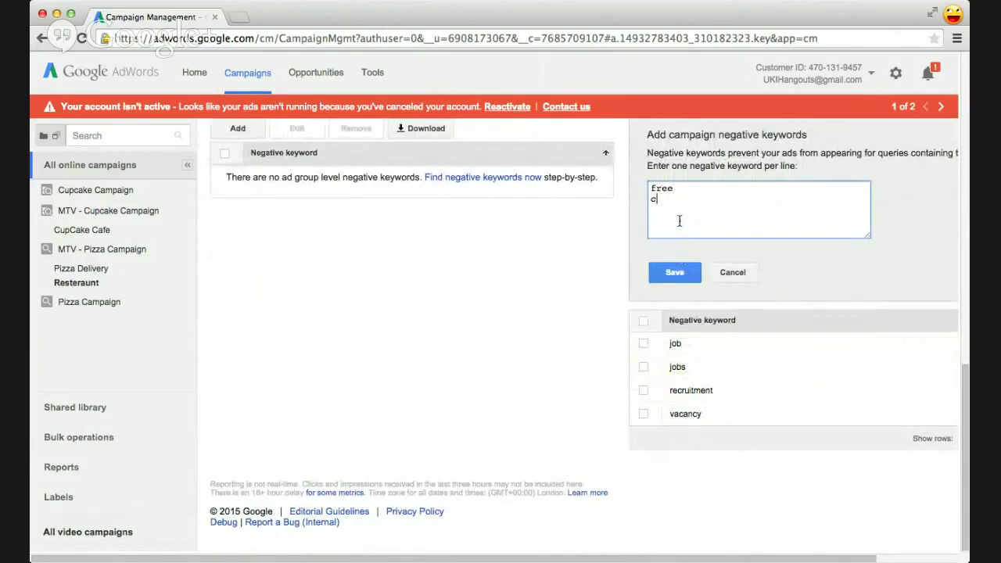
{"action": "left_click", "coordinate": [677, 272]}
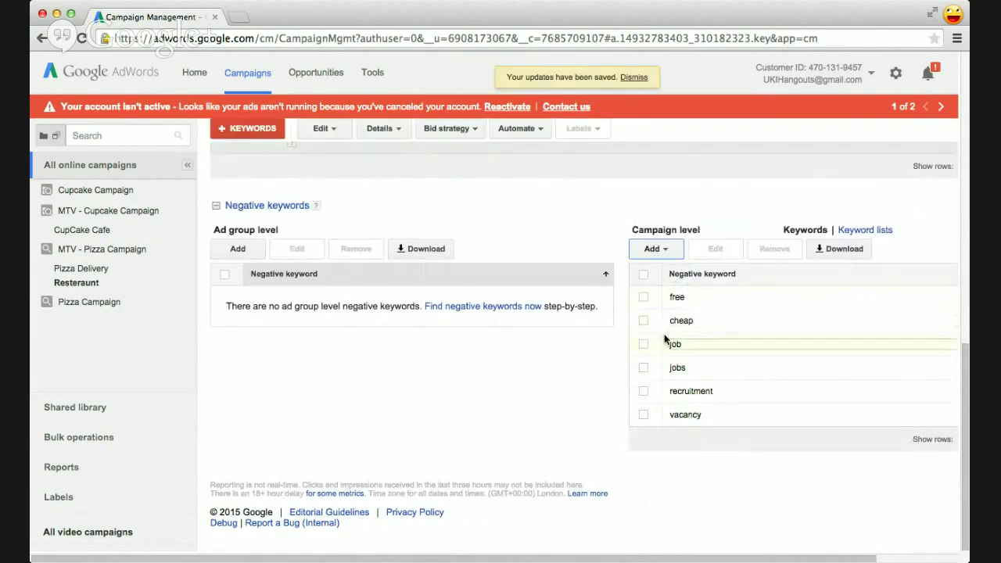
Check the campaign negative list now shows free and cheap with job, jobs, recruitment, vacancy
{"action": "scroll", "coordinate": [665, 338], "scroll_direction": "up", "scroll_amount": 10}
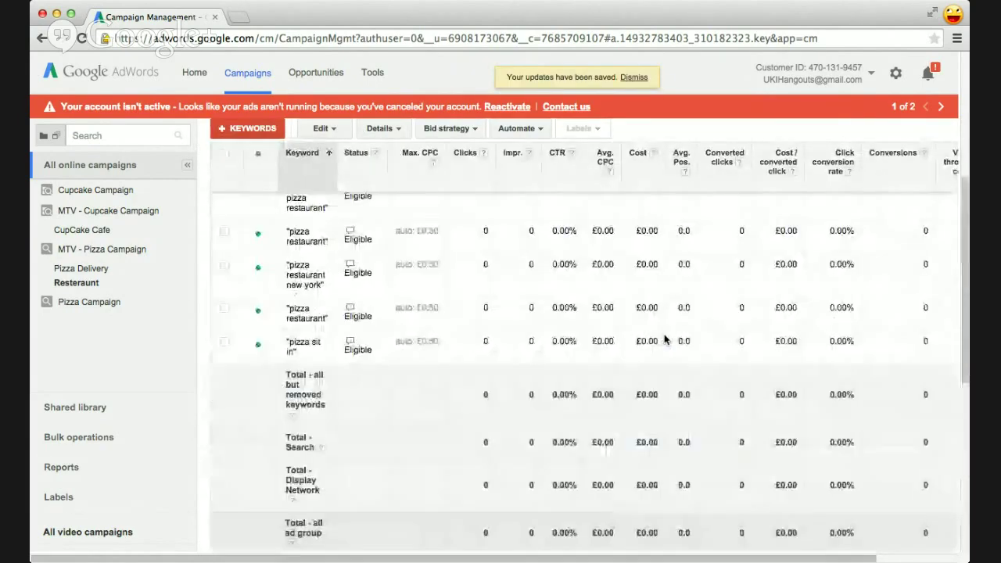
{"action": "scroll", "coordinate": [577, 286], "scroll_direction": "up", "scroll_amount": 3}
{"action": "scroll", "coordinate": [573, 282], "scroll_direction": "up", "scroll_amount": 1}
{"action": "scroll", "coordinate": [571, 278], "scroll_direction": "down", "scroll_amount": 4}
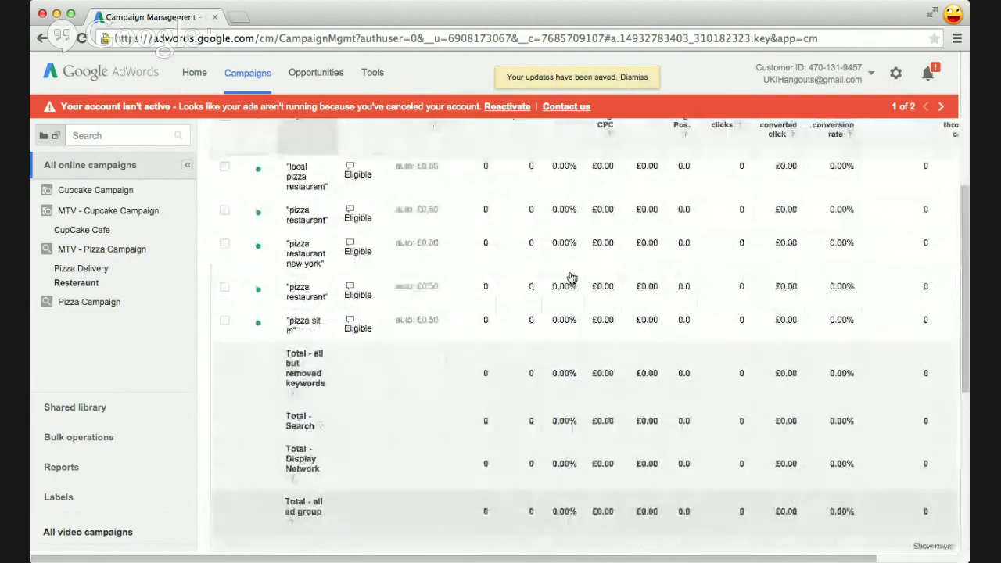
{"action": "scroll", "coordinate": [571, 278], "scroll_direction": "down", "scroll_amount": 3}
{"action": "scroll", "coordinate": [327, 296], "scroll_direction": "up", "scroll_amount": 10}
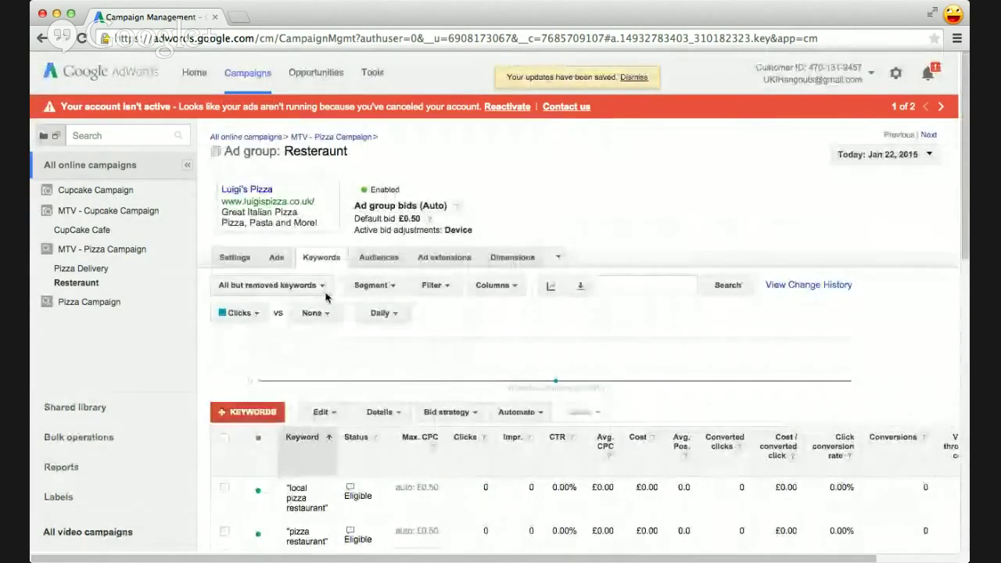
{"action": "scroll", "coordinate": [326, 295], "scroll_direction": "down", "scroll_amount": 10}
Save 'delivery' as a Resteraunt ad group negative keyword, then go to Pizza Delivery
{"action": "left_click", "coordinate": [244, 305]}
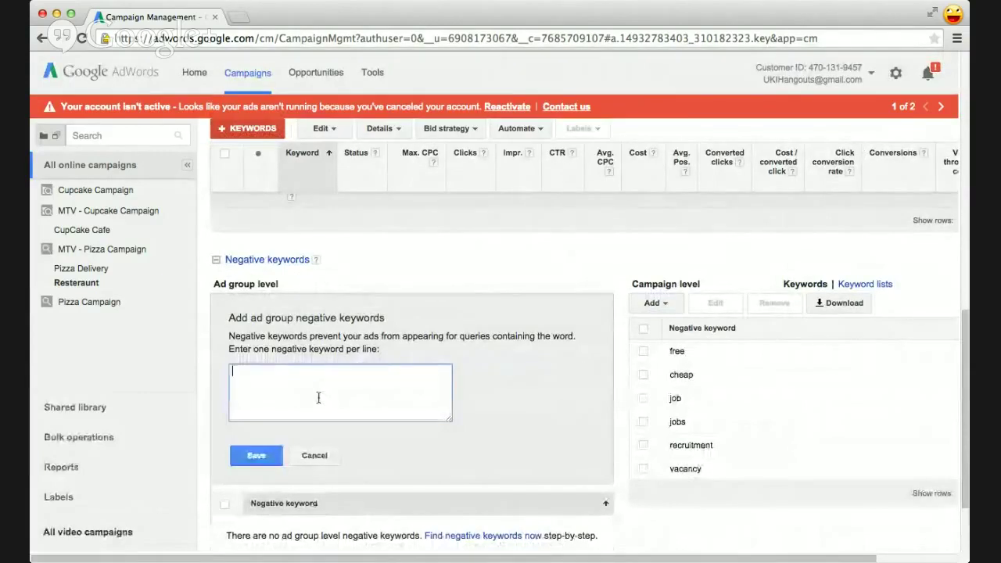
{"action": "type", "text": "aeli"}
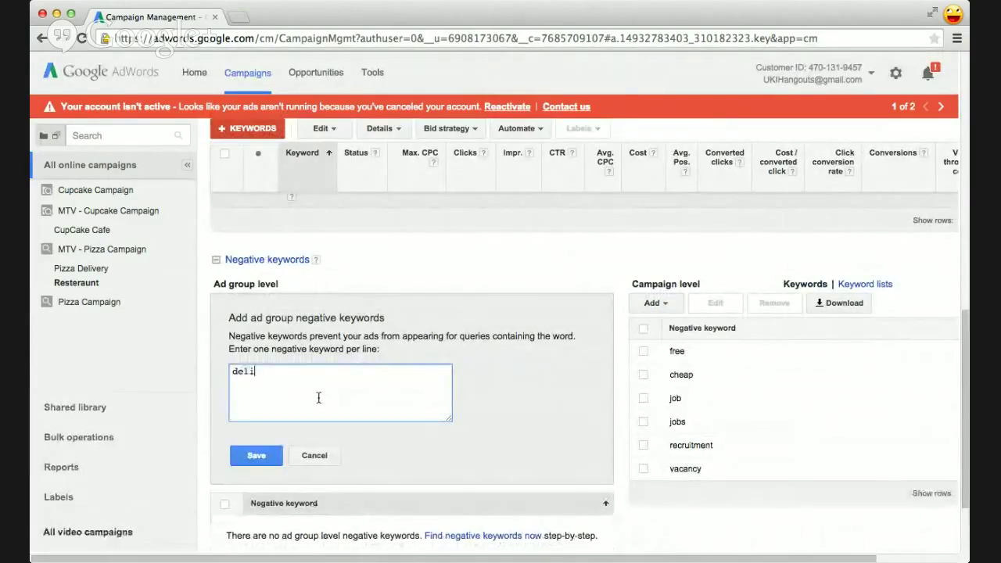
{"action": "type", "text": "very"}
{"action": "left_click", "coordinate": [262, 454]}
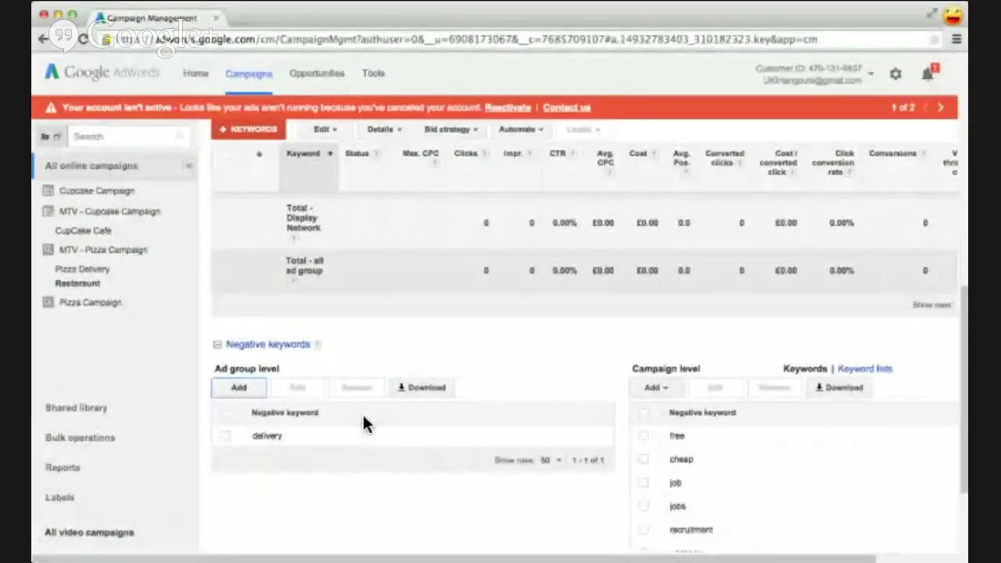
{"action": "left_click", "coordinate": [97, 273]}
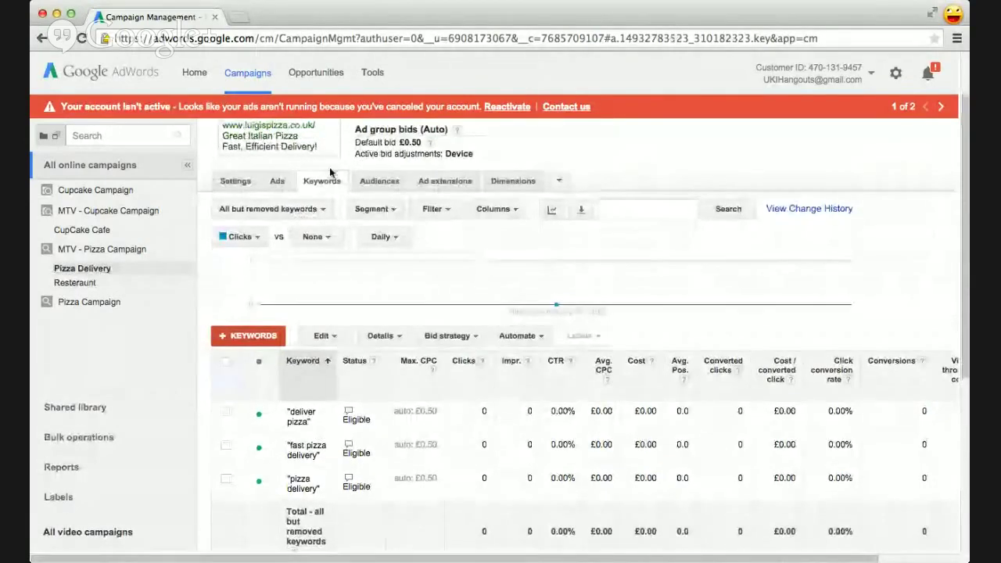
Set the Pizza Delivery group's Luigi's Pizza ad to Mobile preference and save it
{"action": "left_click", "coordinate": [274, 182]}
{"action": "scroll", "coordinate": [400, 352], "scroll_direction": "down", "scroll_amount": 3}
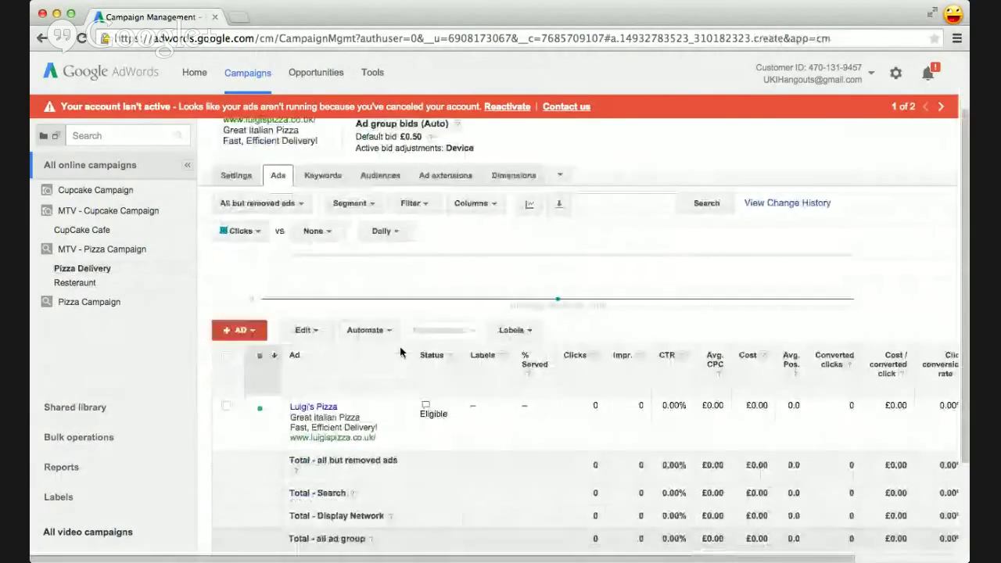
{"action": "scroll", "coordinate": [401, 354], "scroll_direction": "down", "scroll_amount": 1}
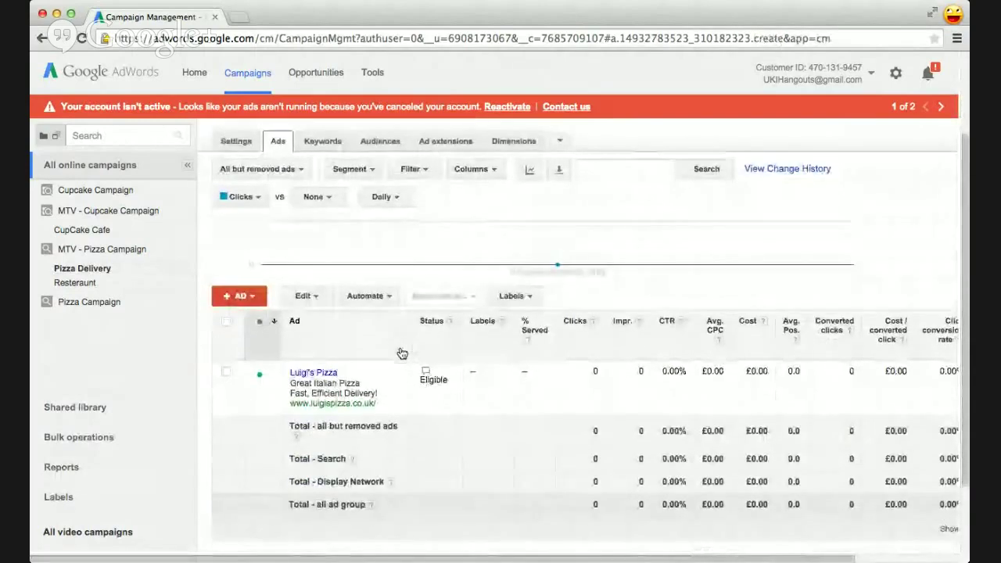
{"action": "scroll", "coordinate": [401, 353], "scroll_direction": "down", "scroll_amount": 1}
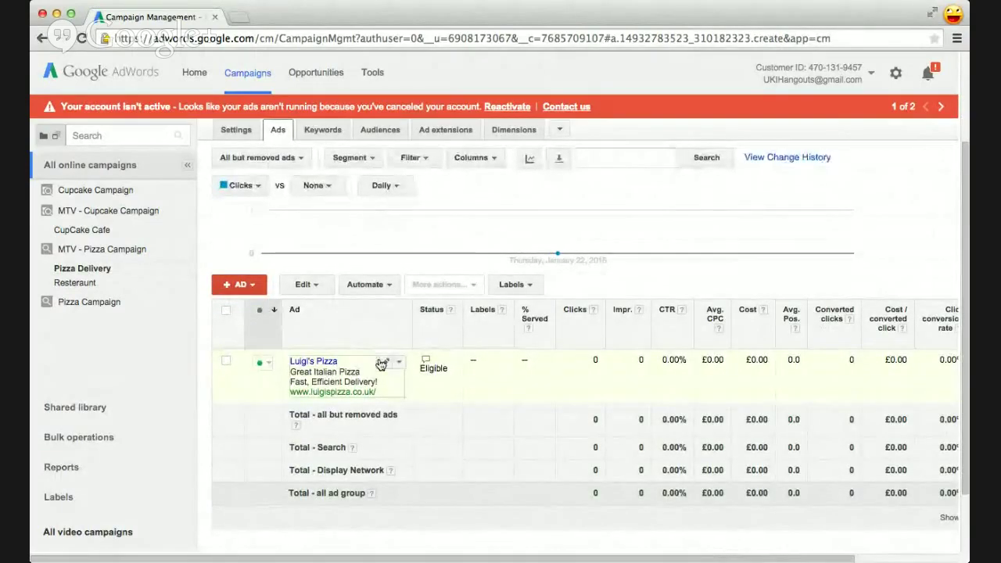
{"action": "left_click", "coordinate": [382, 362]}
{"action": "left_click", "coordinate": [327, 434]}
{"action": "scroll", "coordinate": [313, 423], "scroll_direction": "down", "scroll_amount": 2}
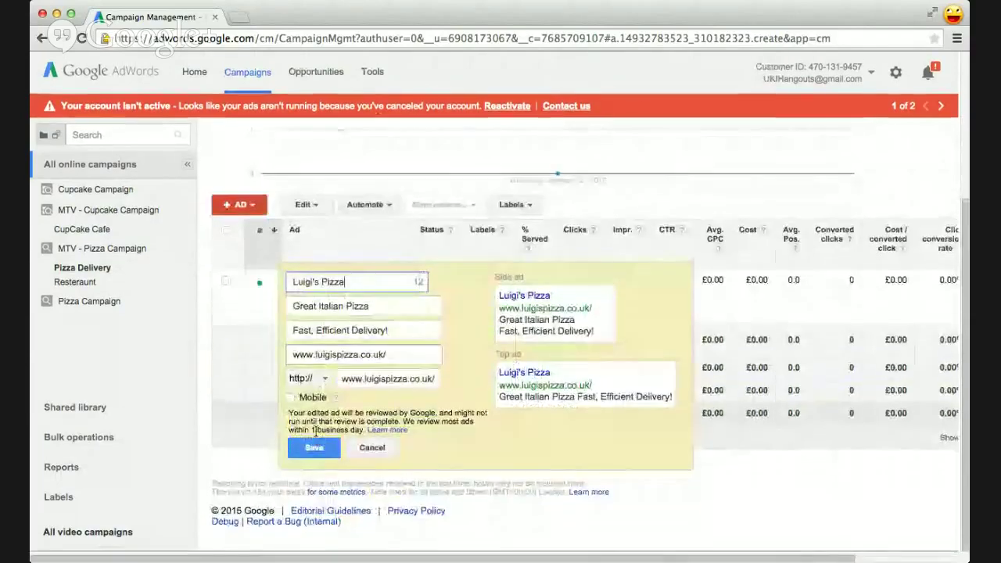
{"action": "left_click", "coordinate": [290, 401]}
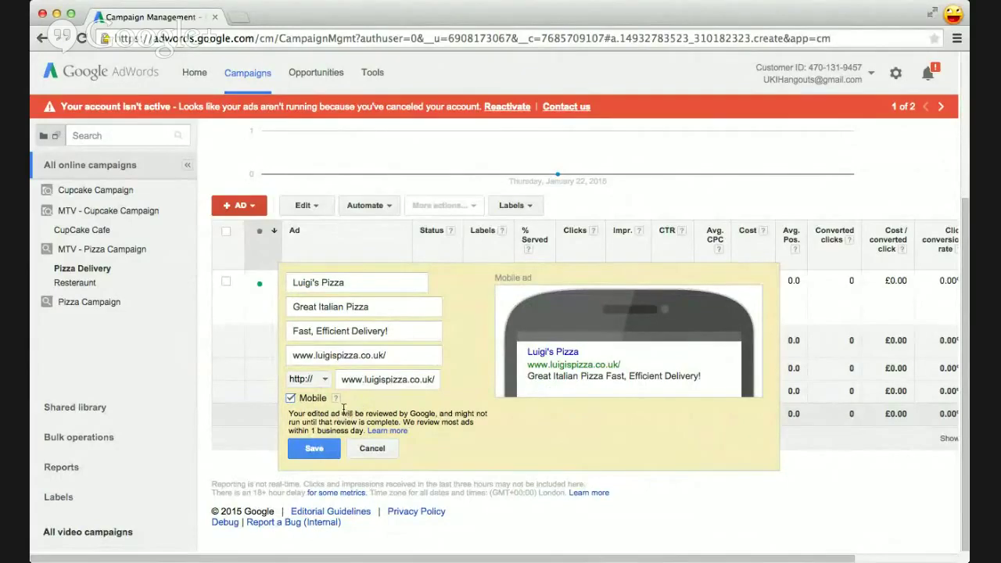
{"action": "left_click", "coordinate": [314, 449]}
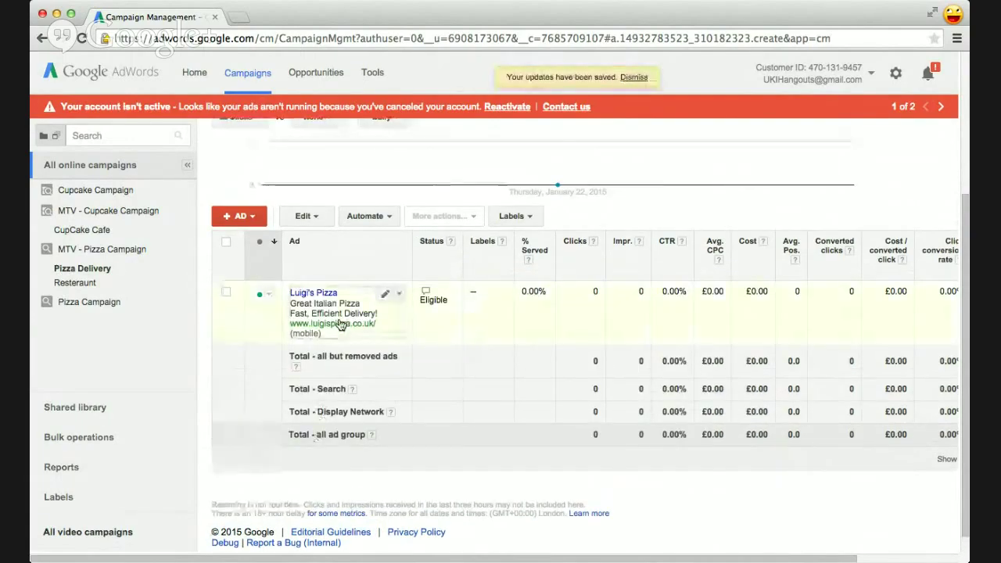